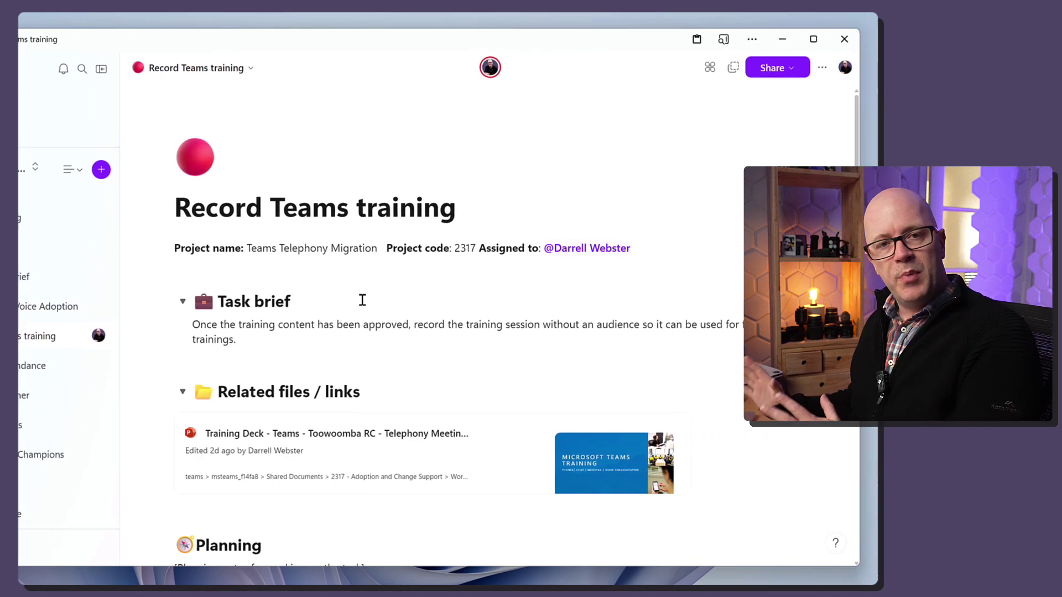
- Switch from the current workspace to the personal notes workspace
scroll(338, 299, down, 1)
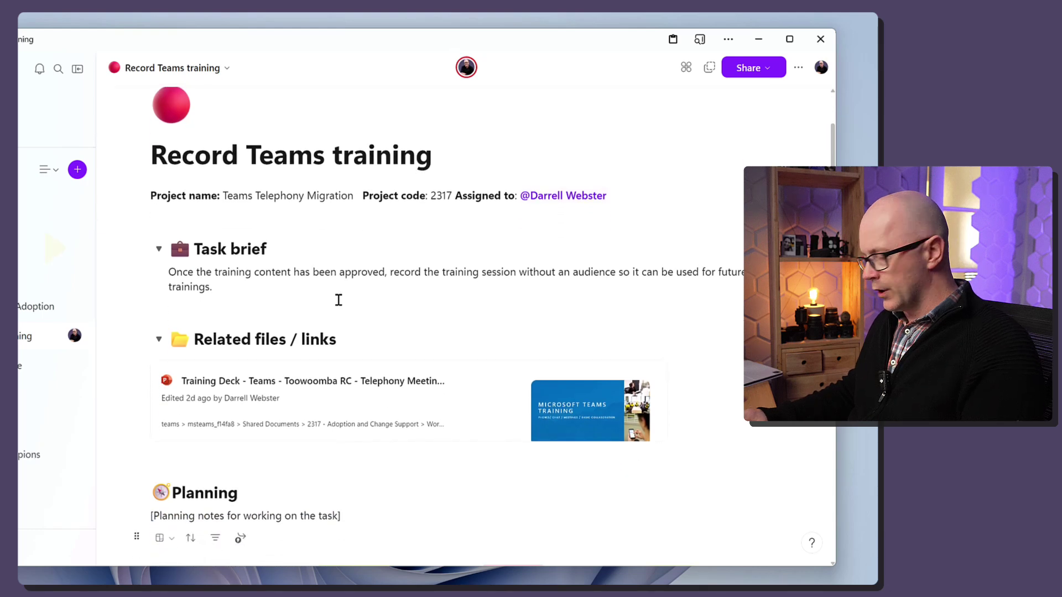
scroll(338, 300, down, 1)
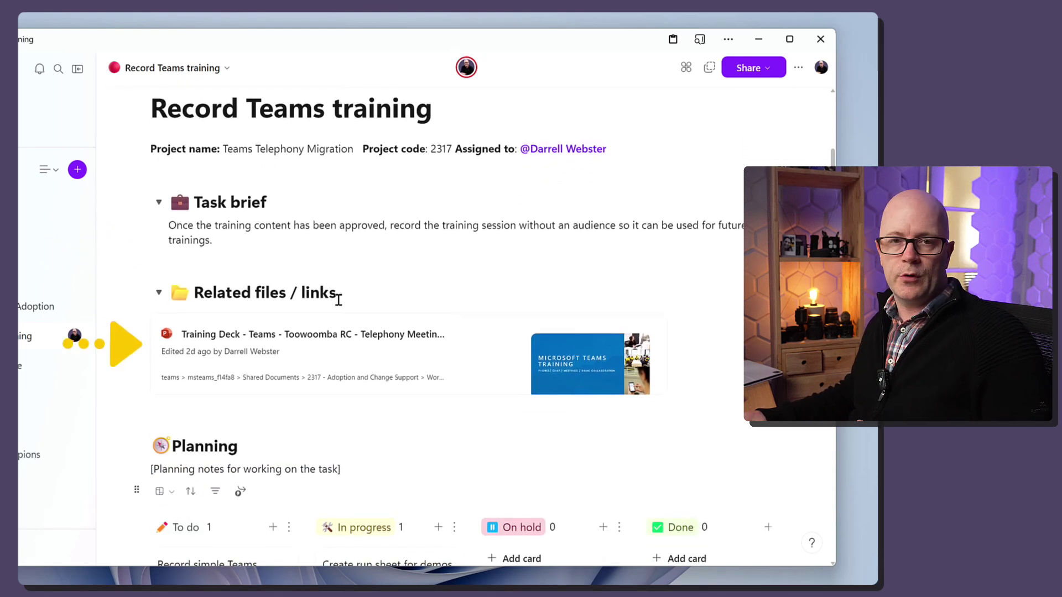
scroll(339, 299, down, 3)
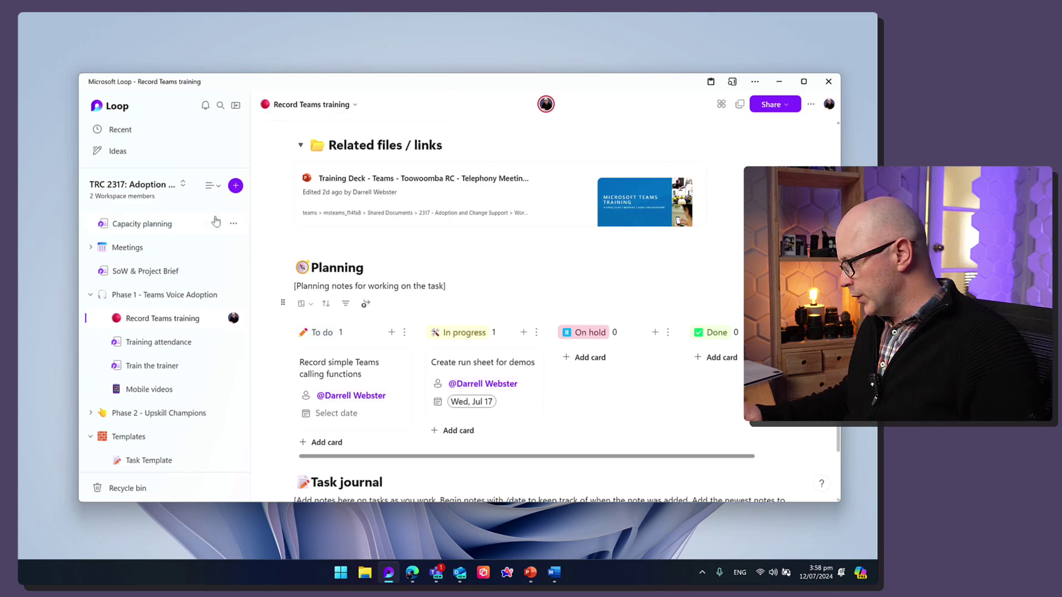
click(186, 186)
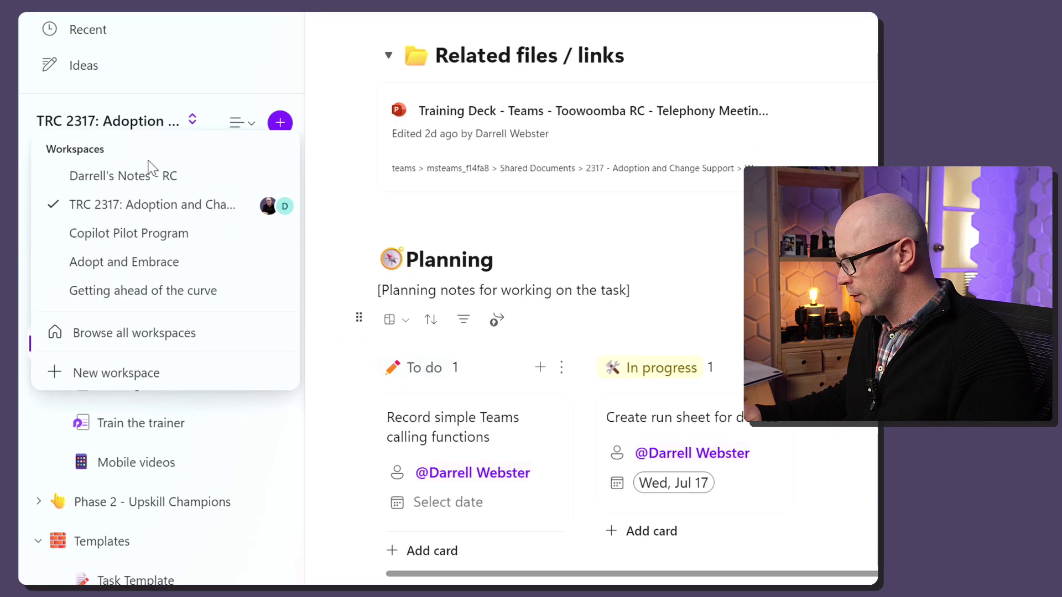
click(139, 179)
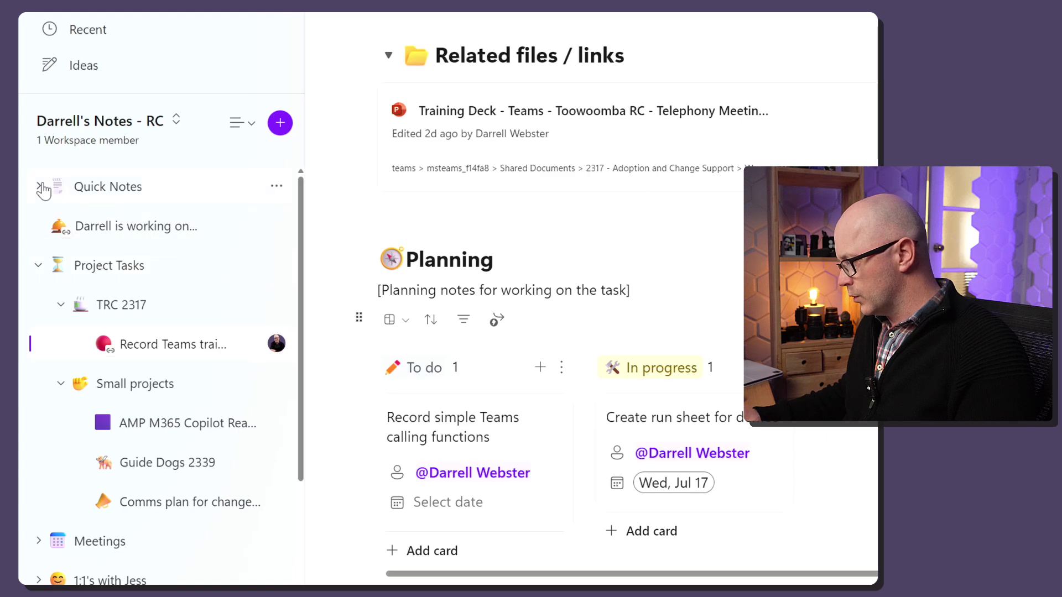
- Expand and collapse the Quick Notes and Meetings page groups in the sidebar
click(40, 188)
click(40, 188)
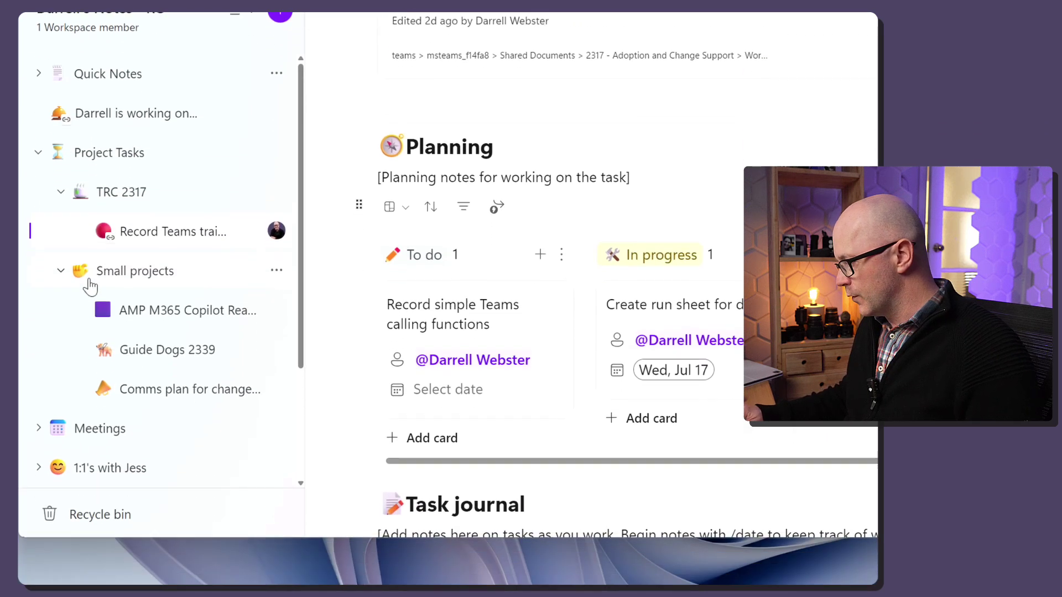
click(40, 339)
scroll(84, 346, down, 3)
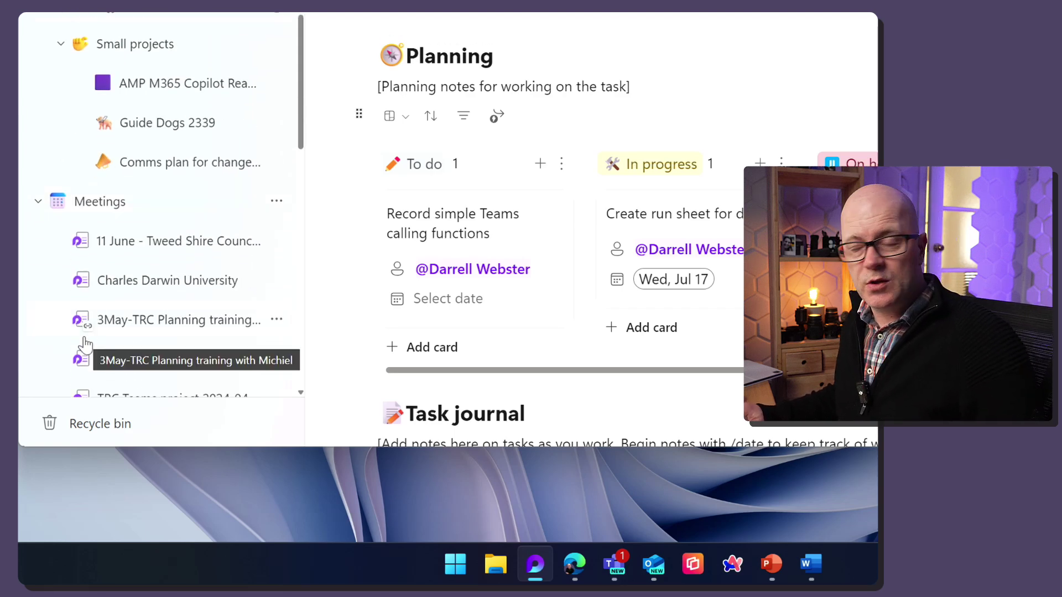
scroll(85, 344, up, 3)
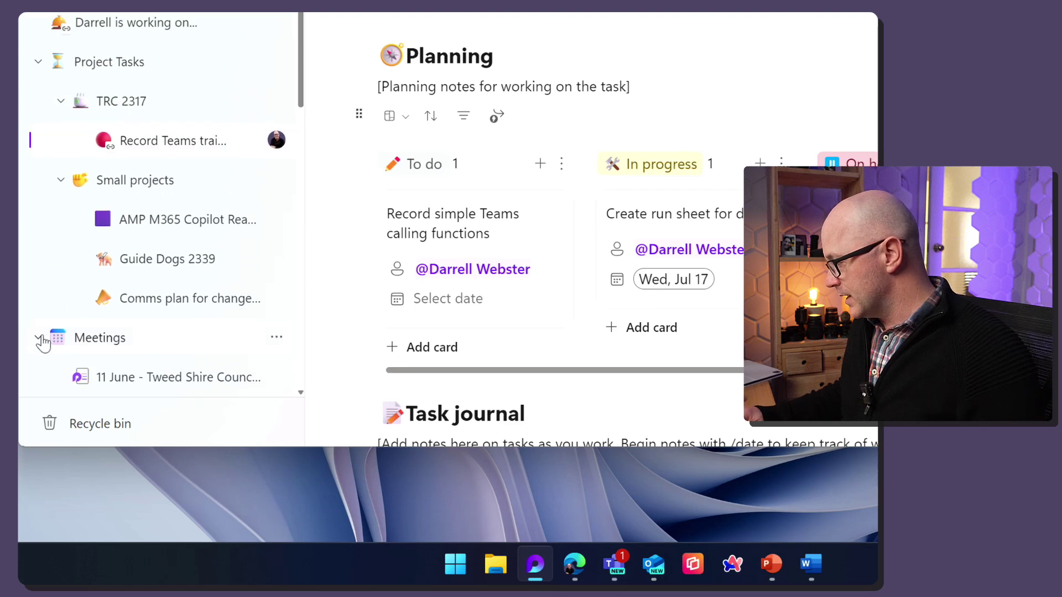
click(39, 339)
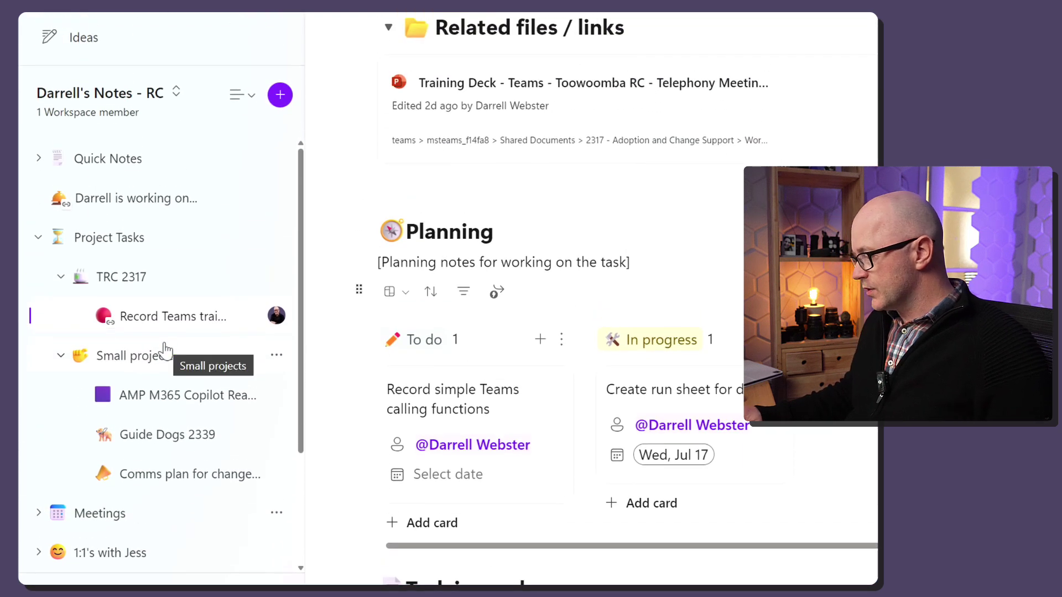
scroll(165, 429, down, 3)
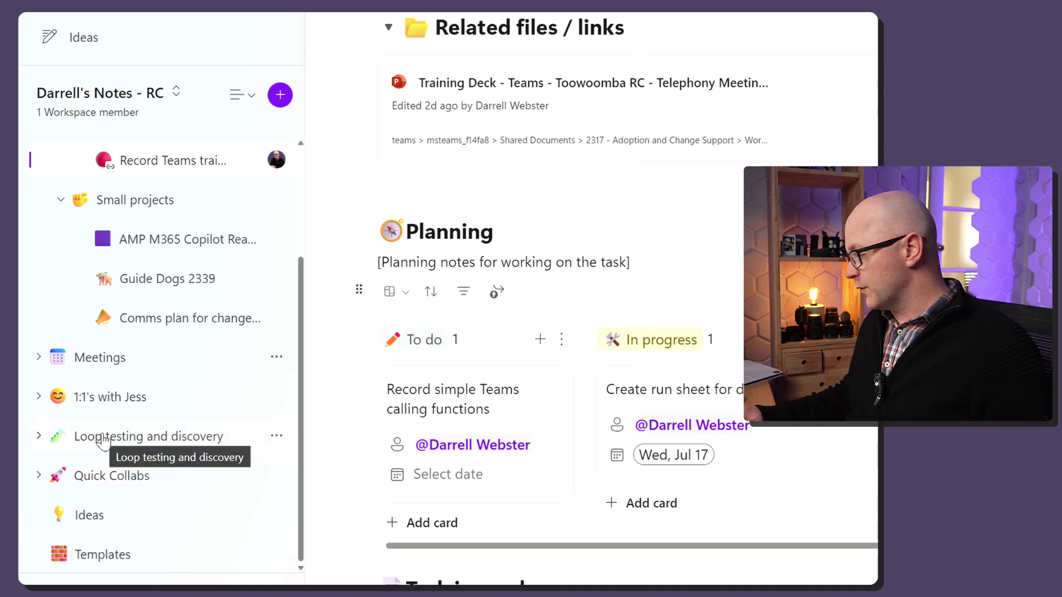
scroll(103, 440, up, 3)
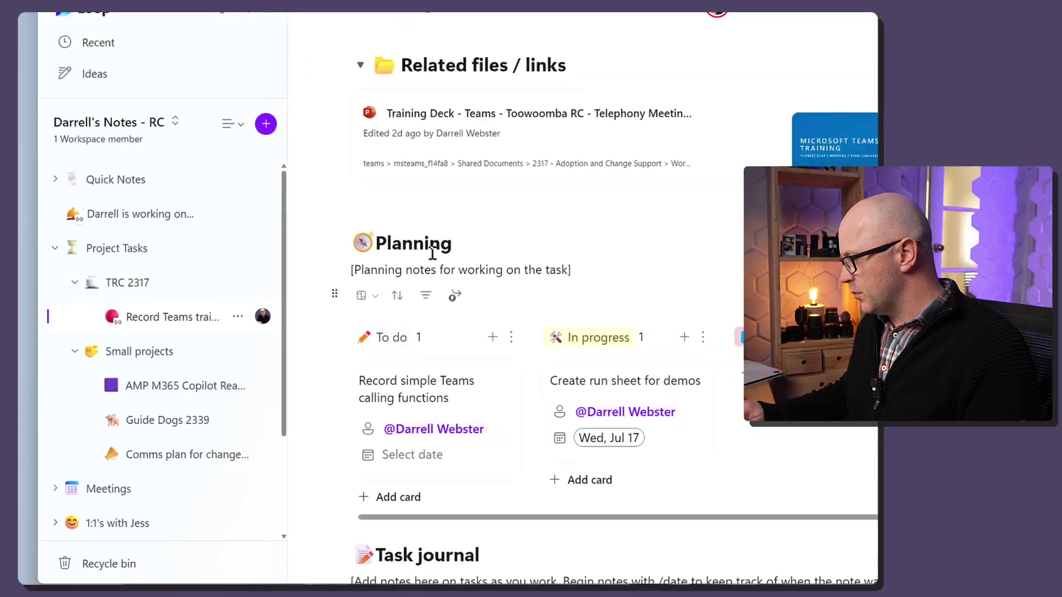
scroll(602, 310, down, 2)
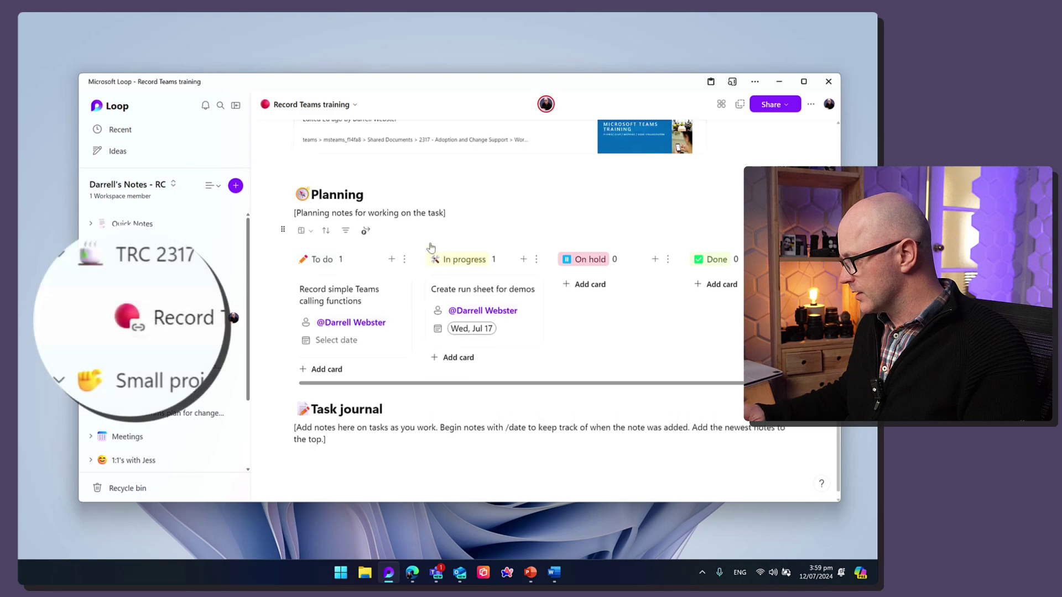
scroll(431, 246, up, 5)
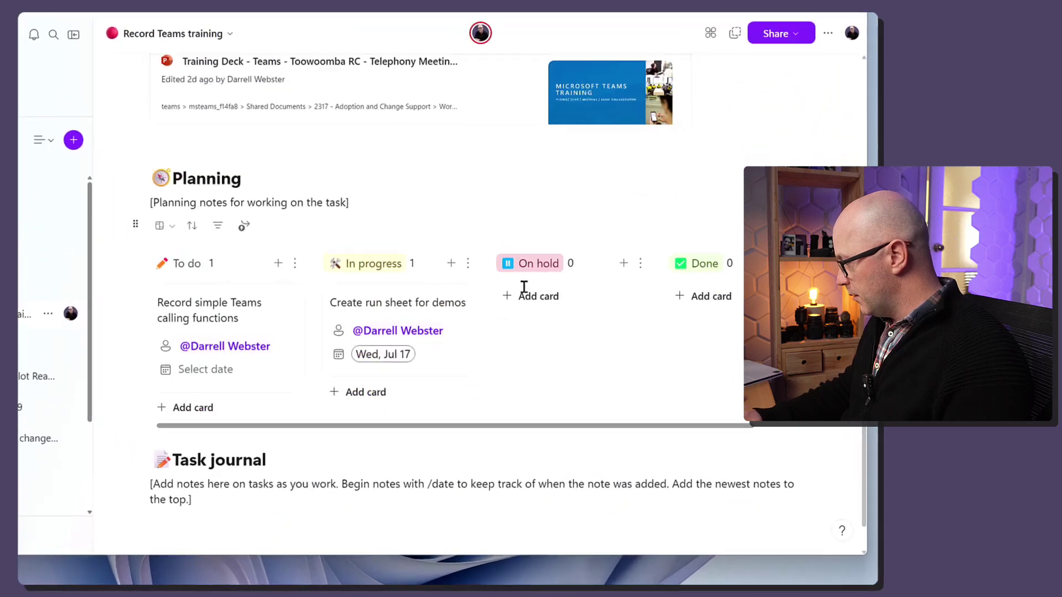
- Drag the 'Create run sheet for demos' card from In progress into the Done column
drag(334, 289, 667, 293)
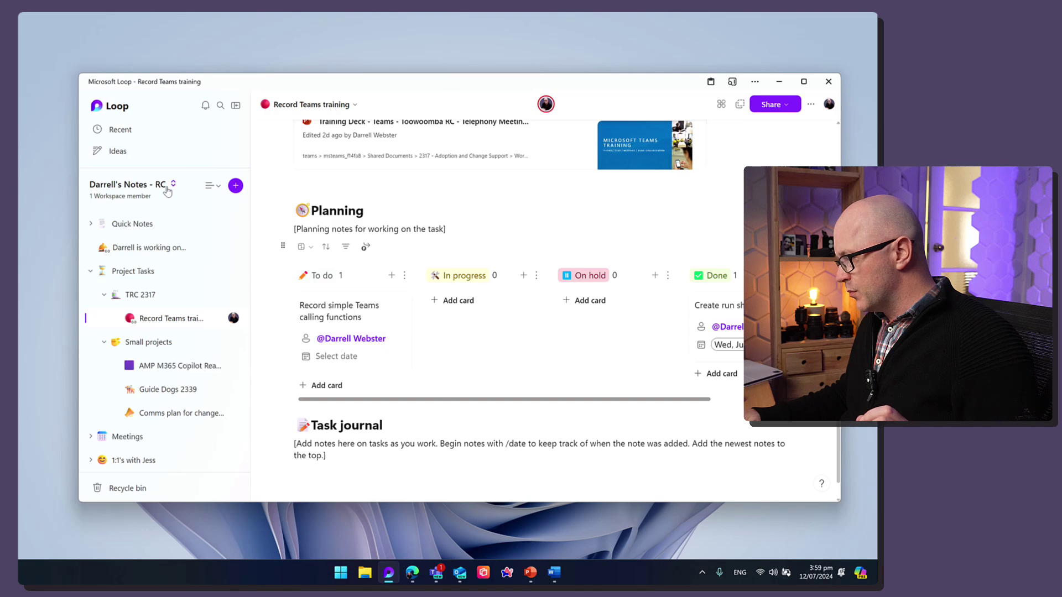
click(167, 191)
click(162, 236)
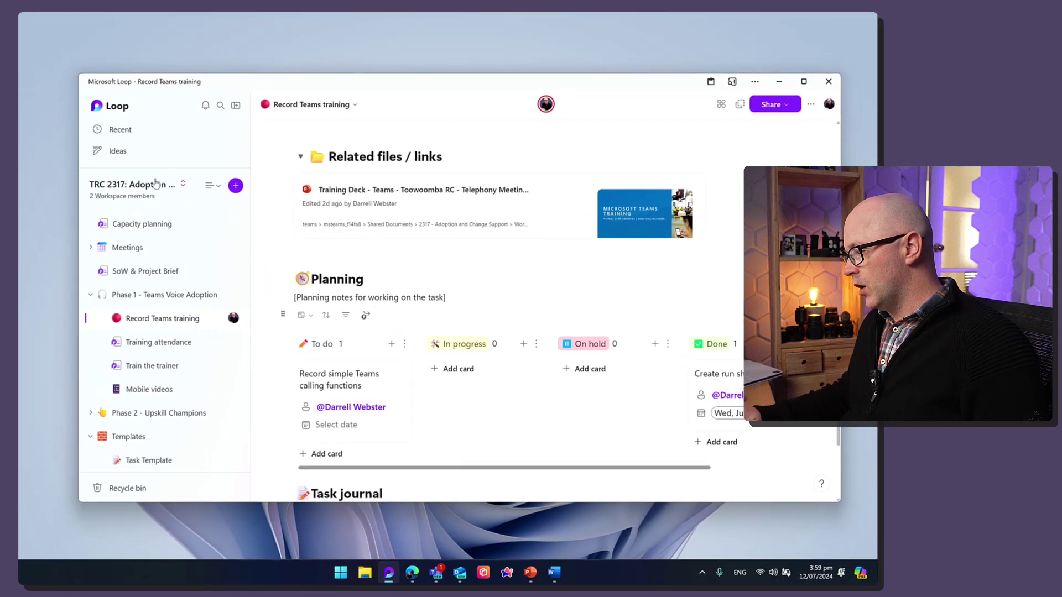
click(155, 184)
click(146, 218)
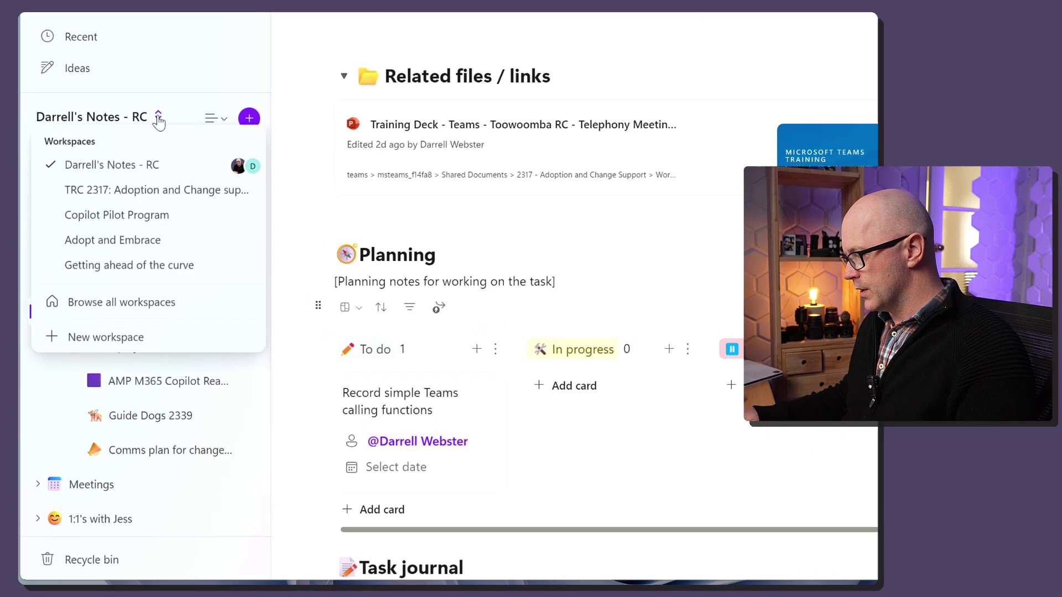
- From TRC 2317, add the Record Teams training page to the personal notes workspace
click(120, 190)
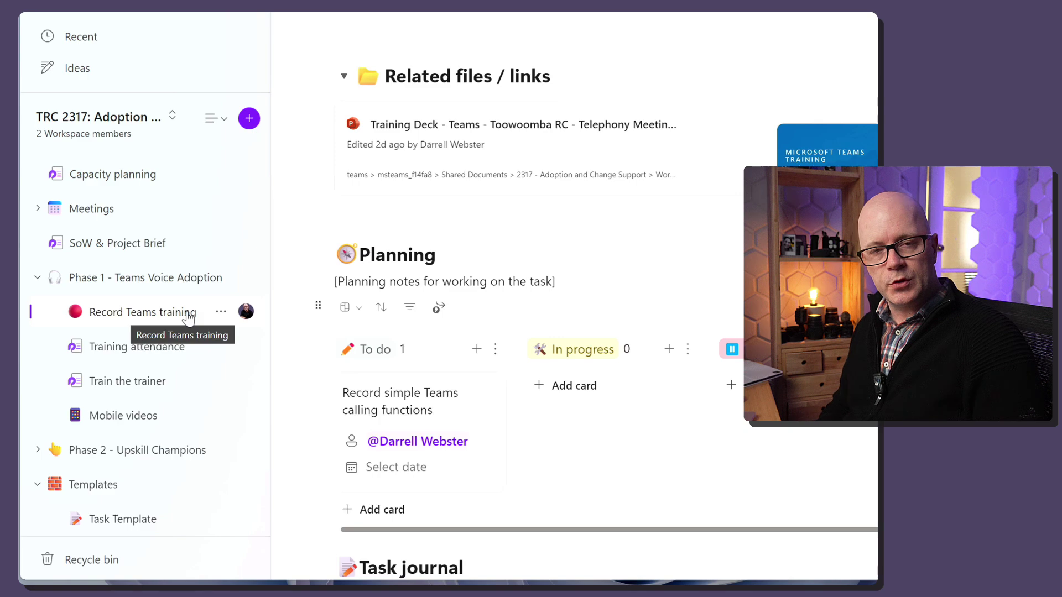
click(221, 312)
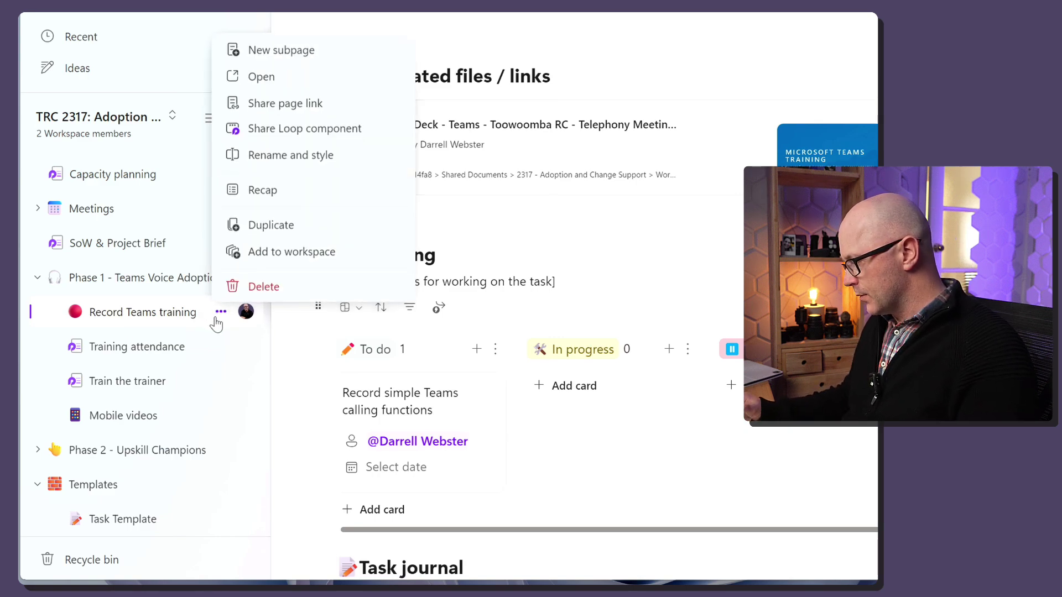
click(291, 255)
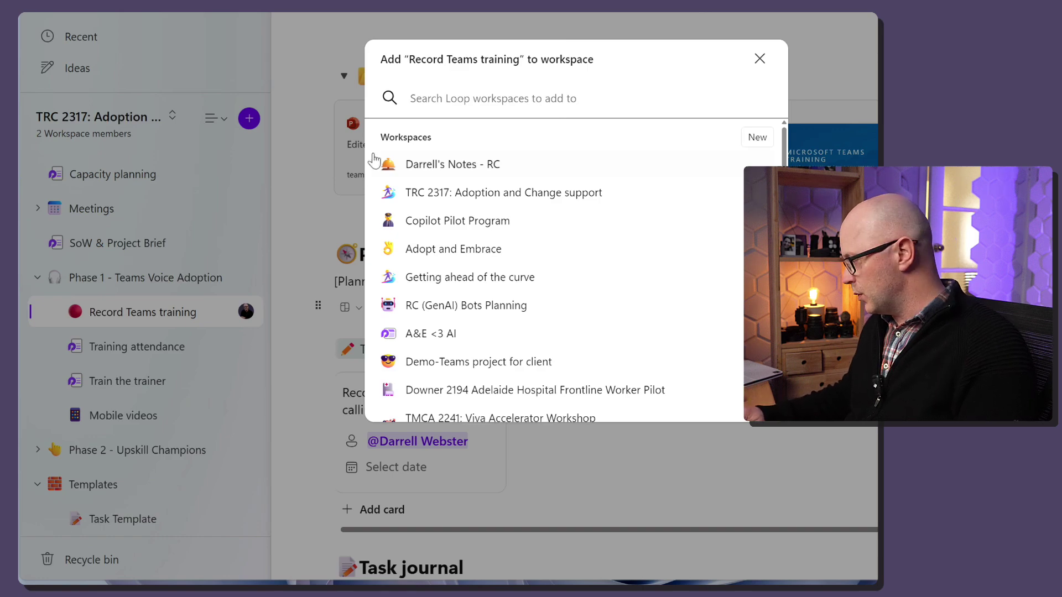
click(474, 169)
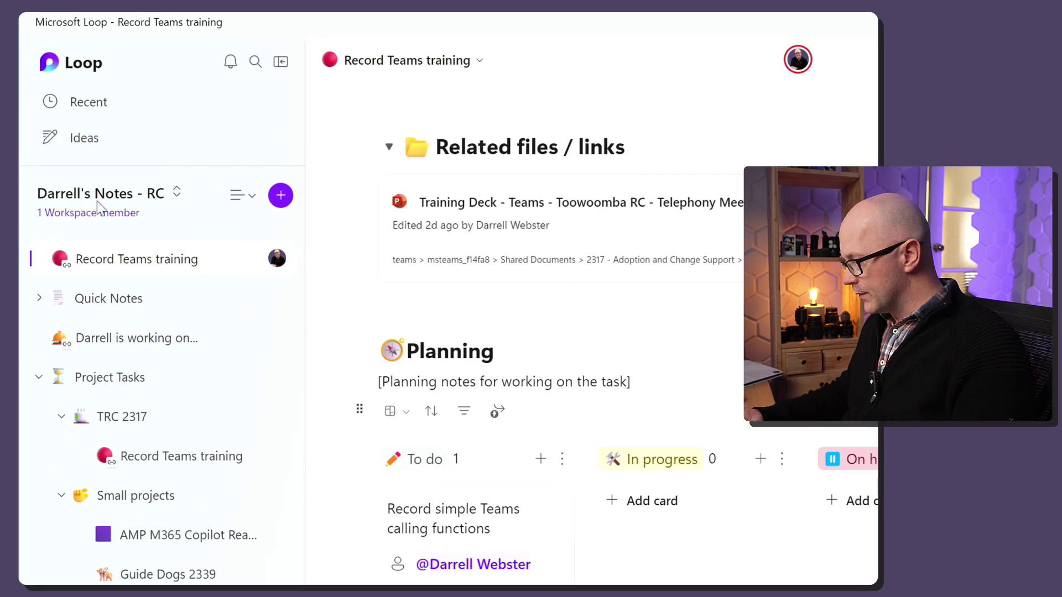
- Staying in personal notes, drag the added Record Teams training page into Project Tasks › TRC 2317
click(90, 196)
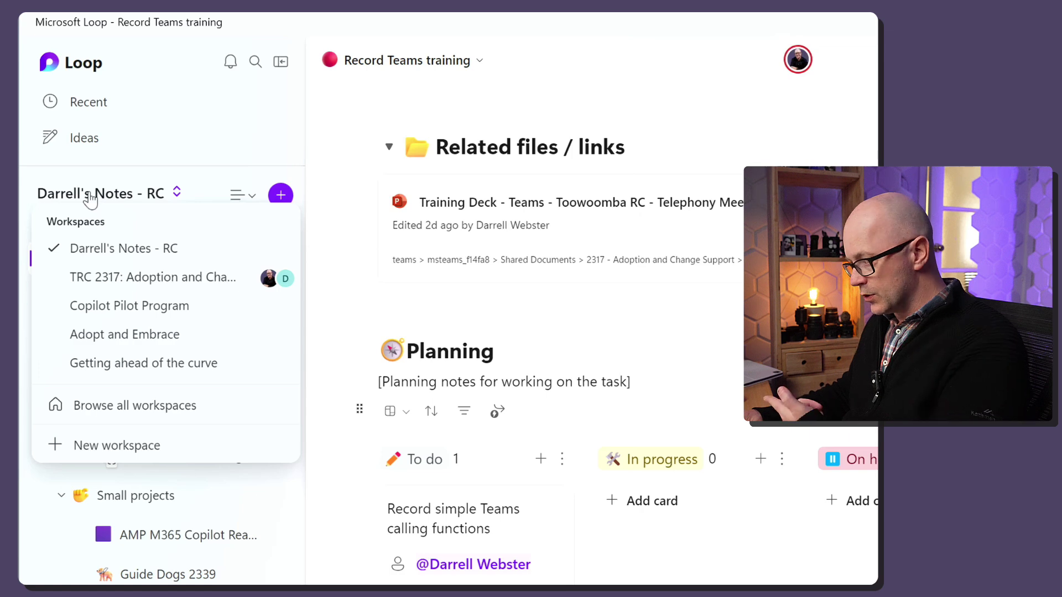
click(327, 120)
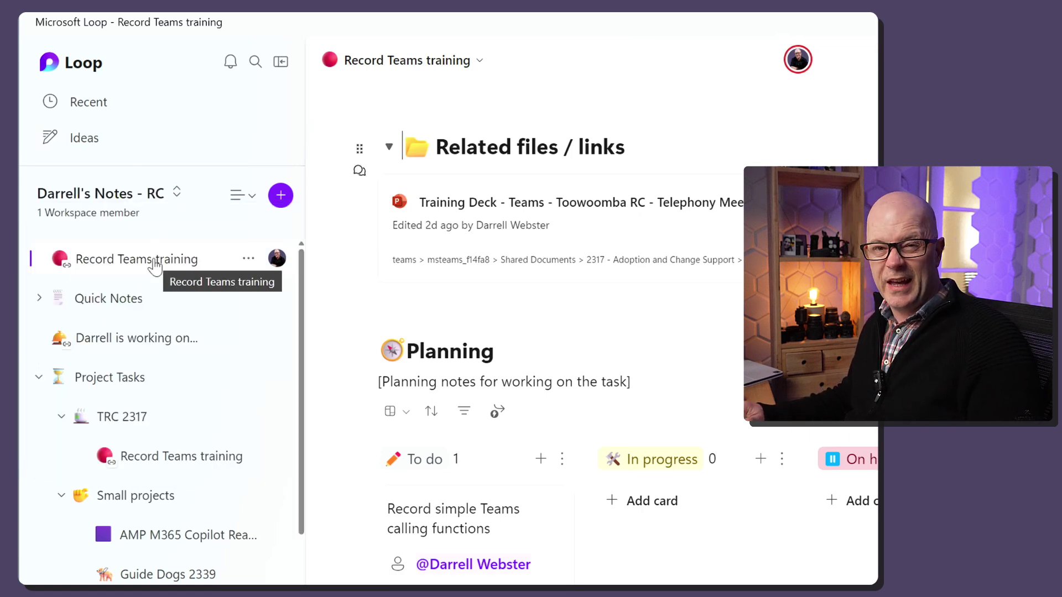
drag(155, 265, 131, 259)
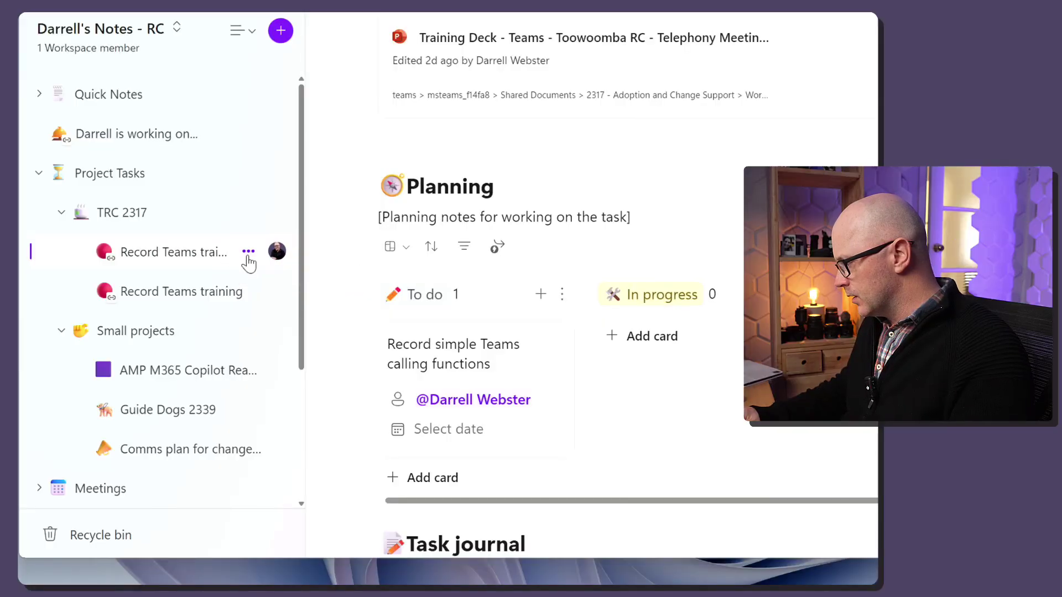
- Delete the duplicate Record Teams training entry under TRC 2317
click(249, 253)
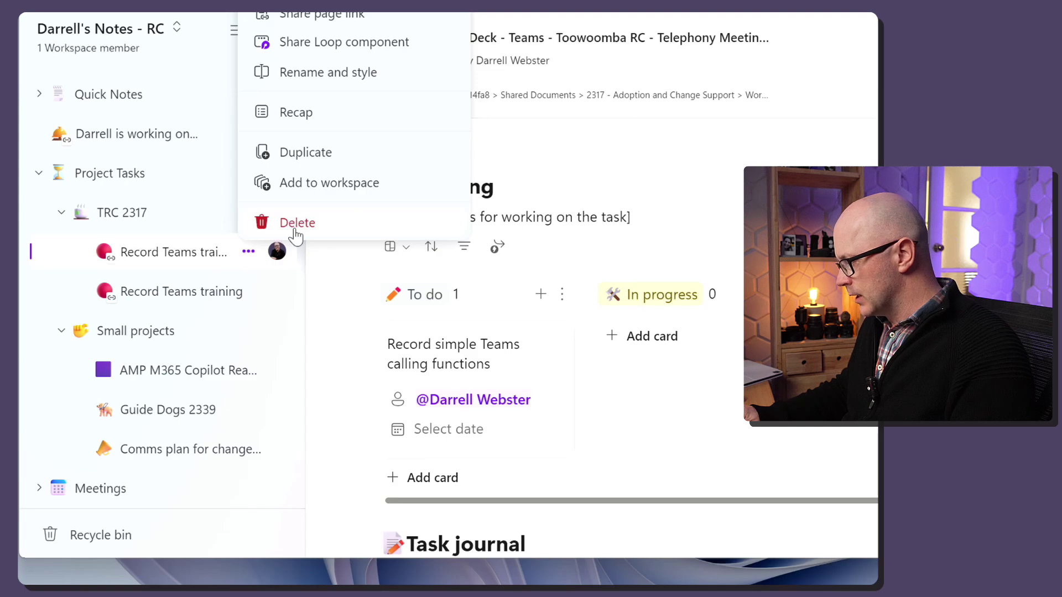
click(296, 232)
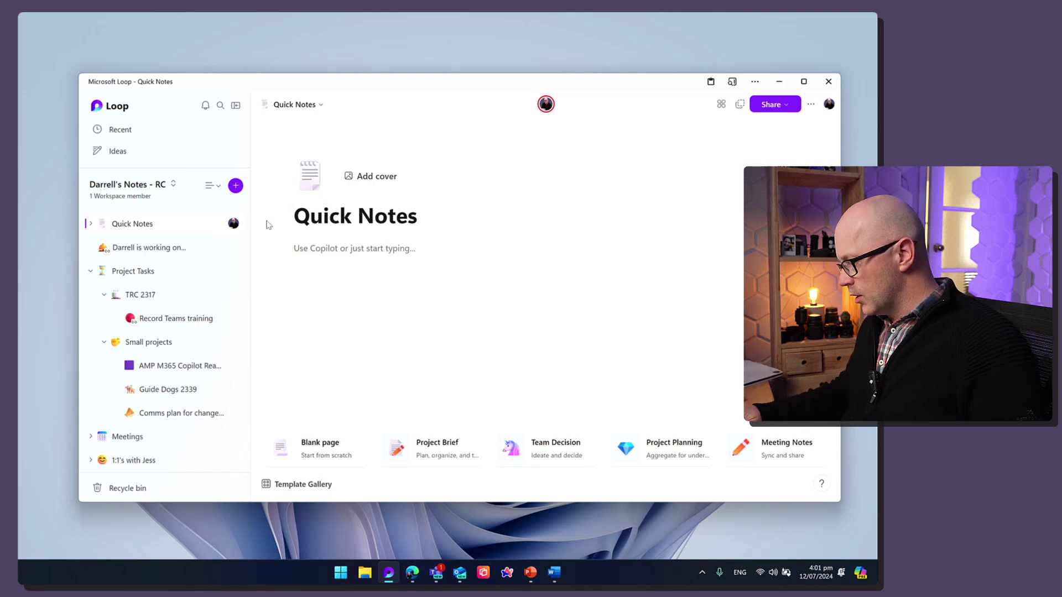
- Switch to the TRC 2317: Adoption and Change support workspace
click(171, 185)
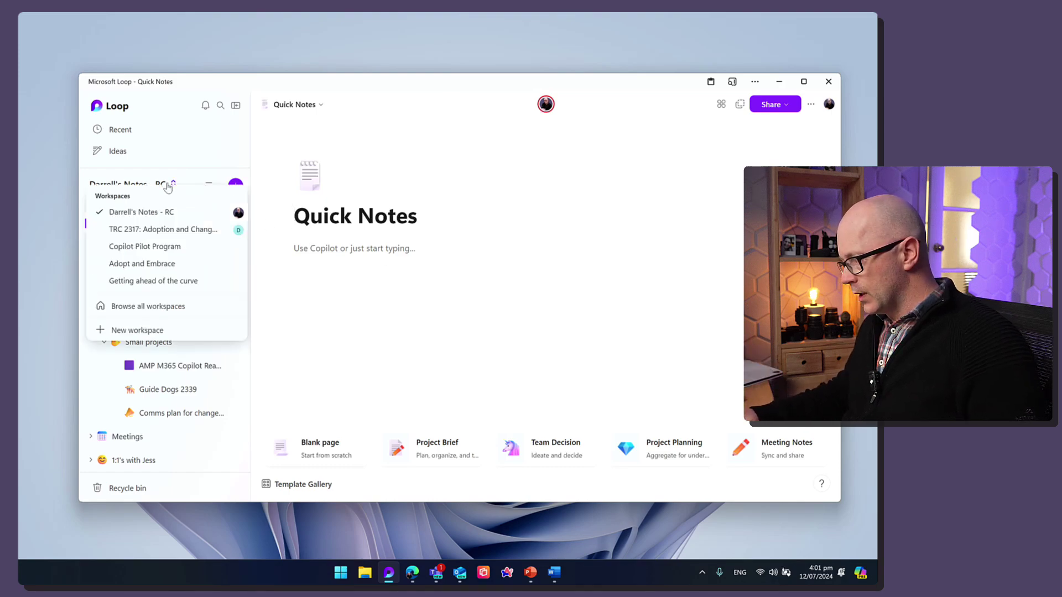
click(155, 236)
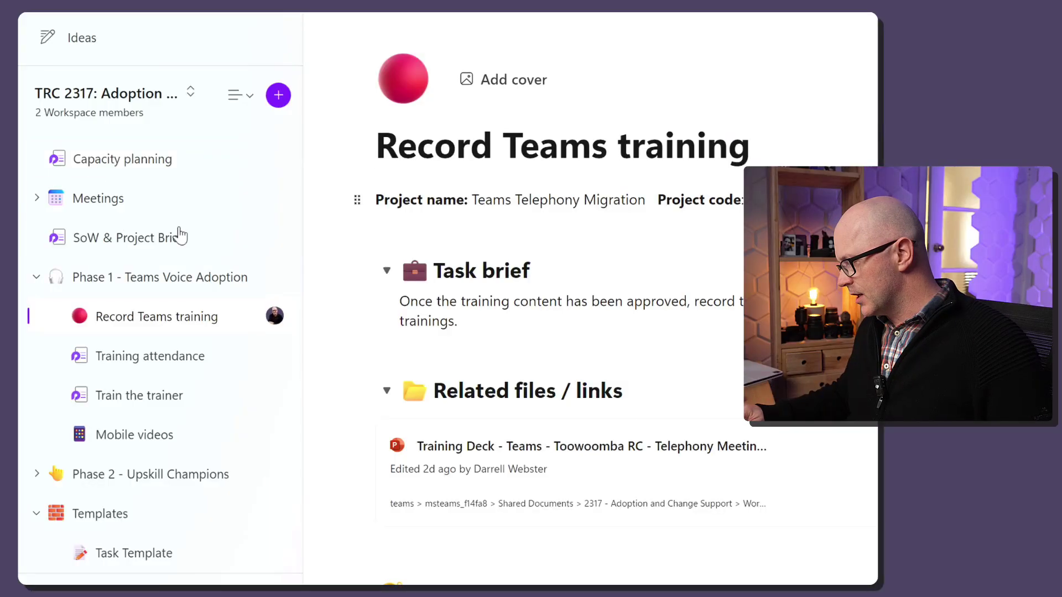
- Return to personal notes, open Record Teams training under TRC 2317, and scroll to its Planning board
click(145, 102)
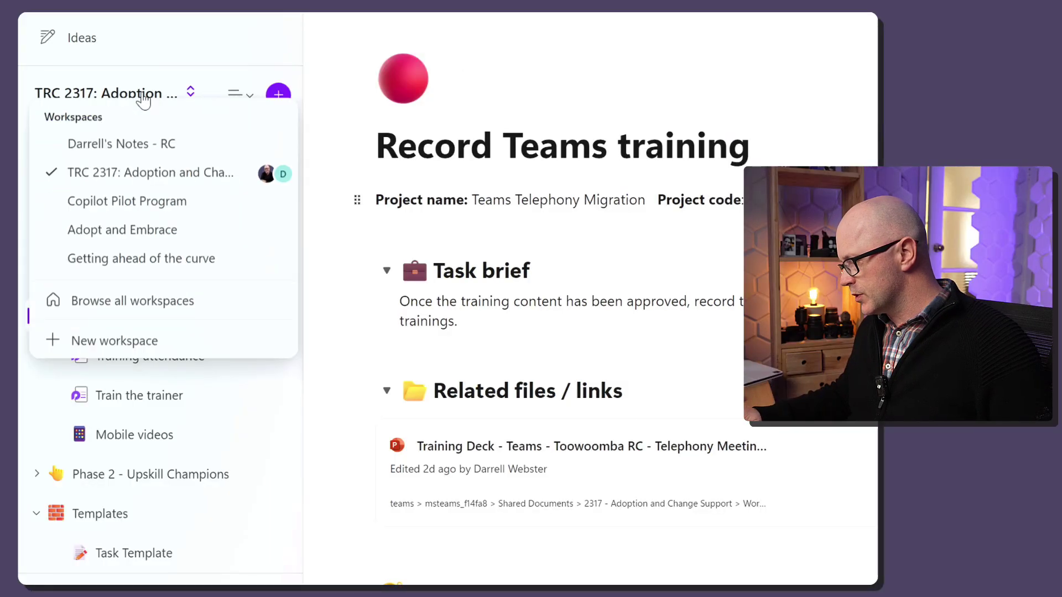
click(132, 150)
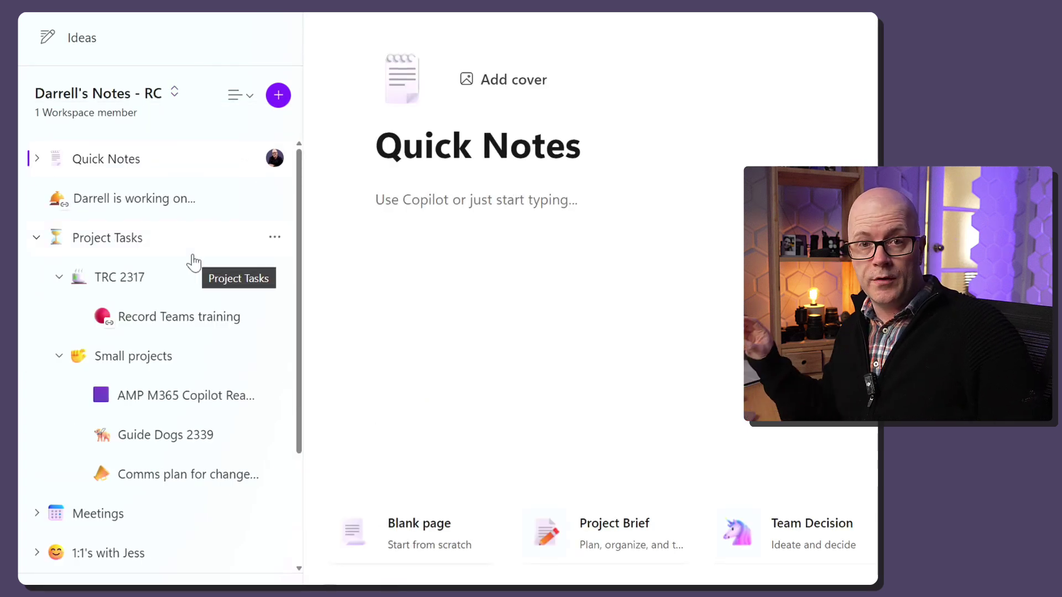
click(177, 313)
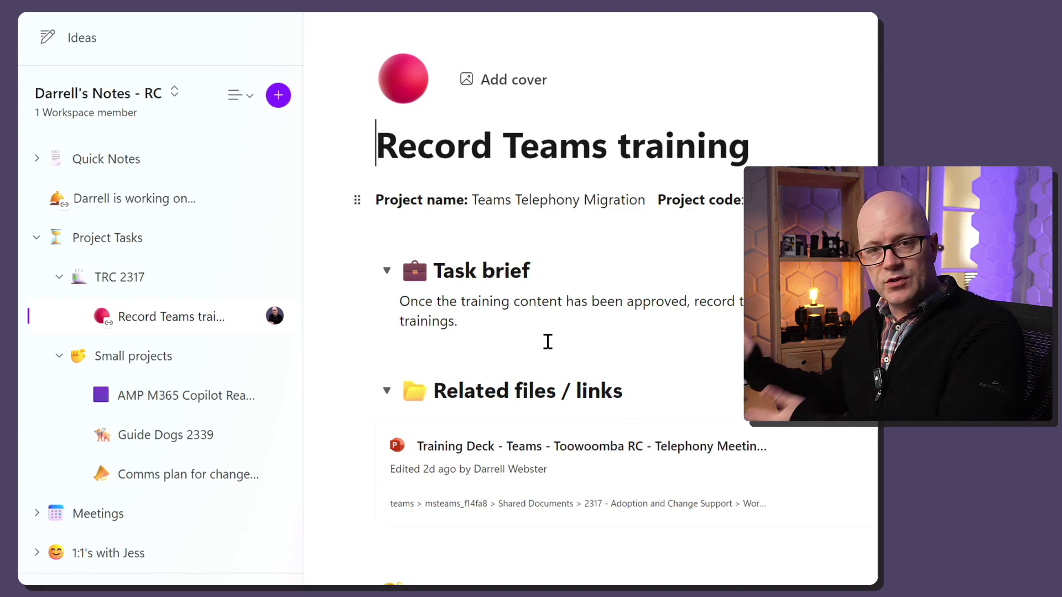
scroll(547, 341, down, 10)
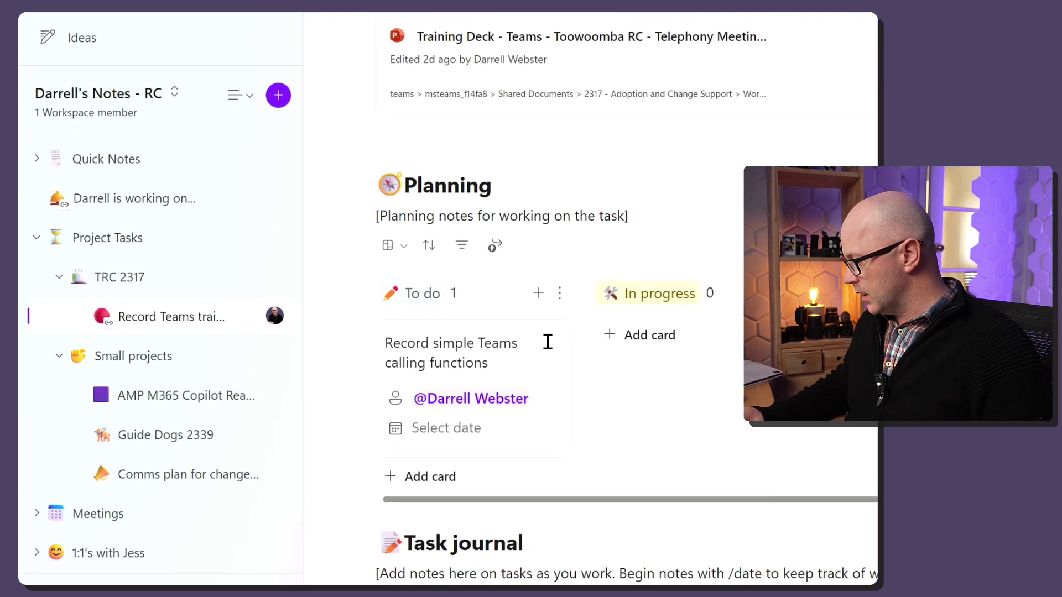